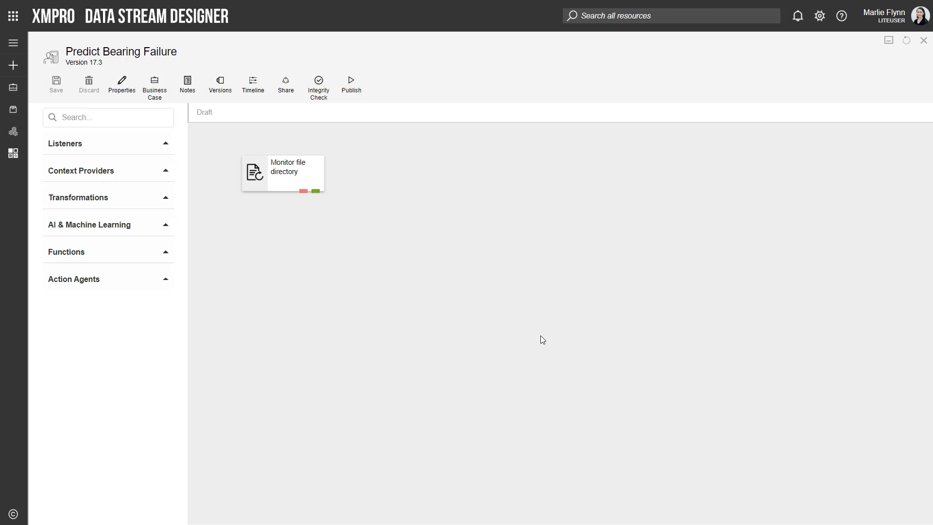
- Add a CSV Reader function to the canvas below Monitor file directory and name it "Read CSV file"
click(98, 113)
text(csv)
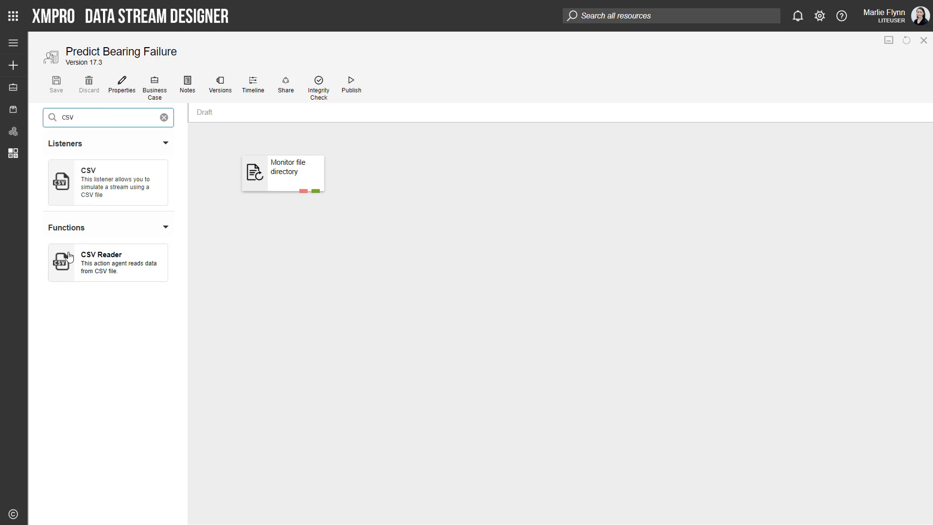
drag(69, 256, 360, 229)
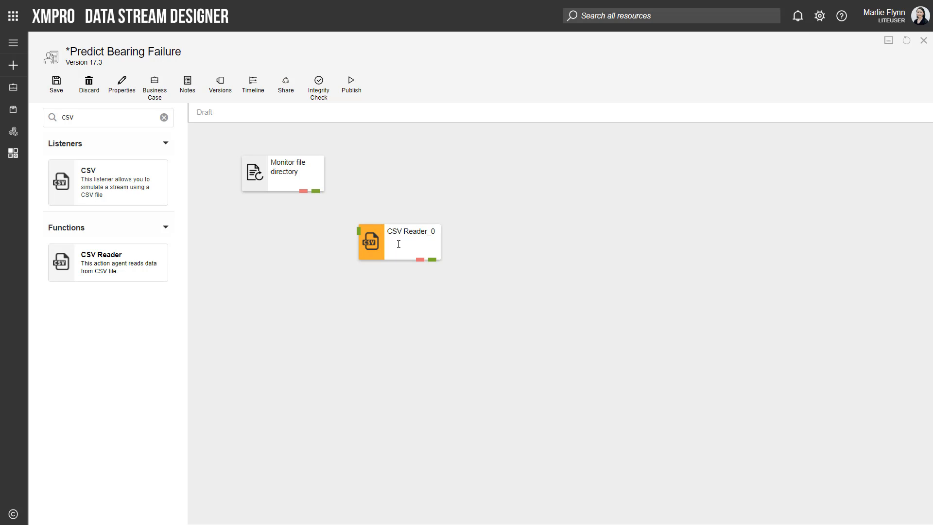
click(437, 232)
key(ctrl+a)
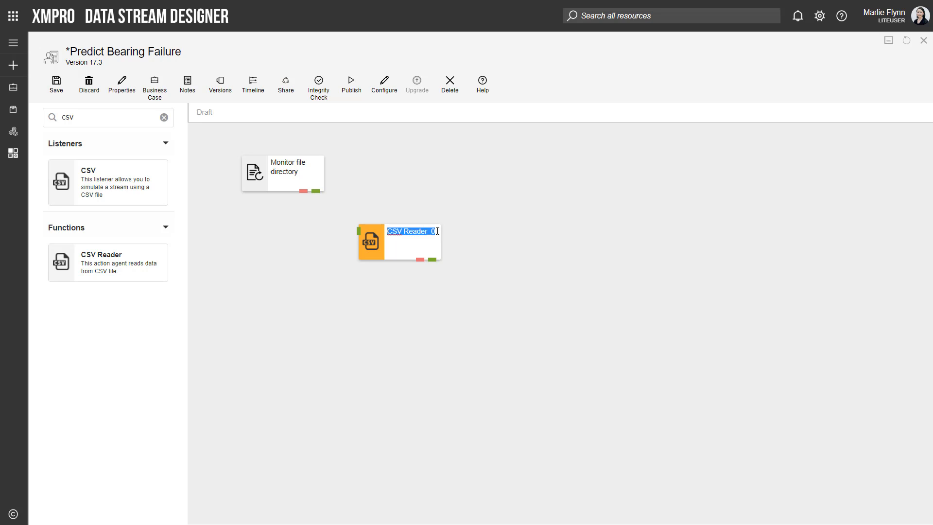
text(Read CSV file)
click(394, 197)
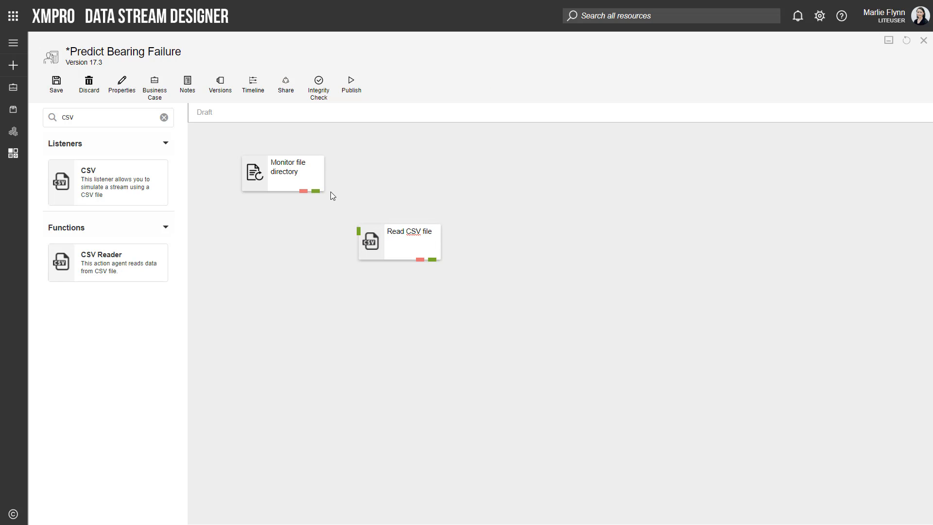
- Connect the success output of Monitor file directory to the input of Read CSV file and save the data stream
drag(316, 191, 360, 236)
click(56, 81)
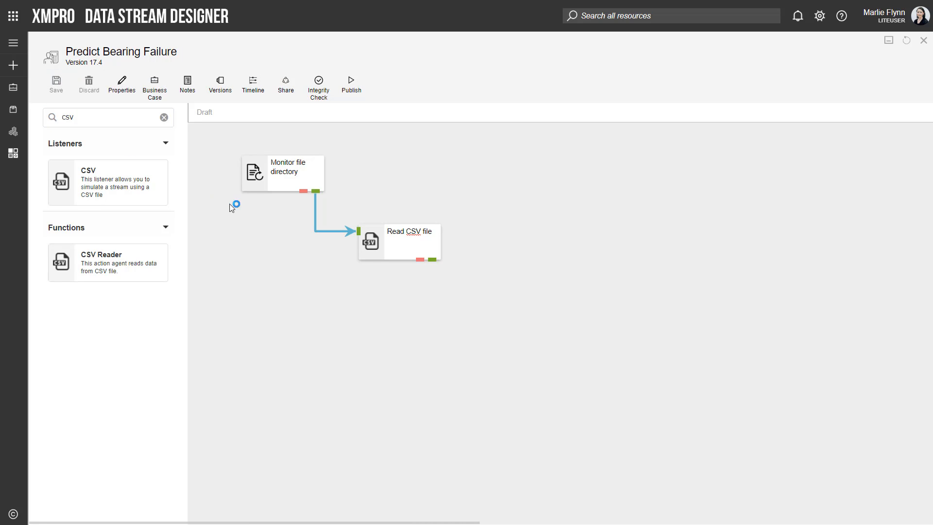
- Open the configuration of Read CSV file and set its File field to Path
click(368, 252)
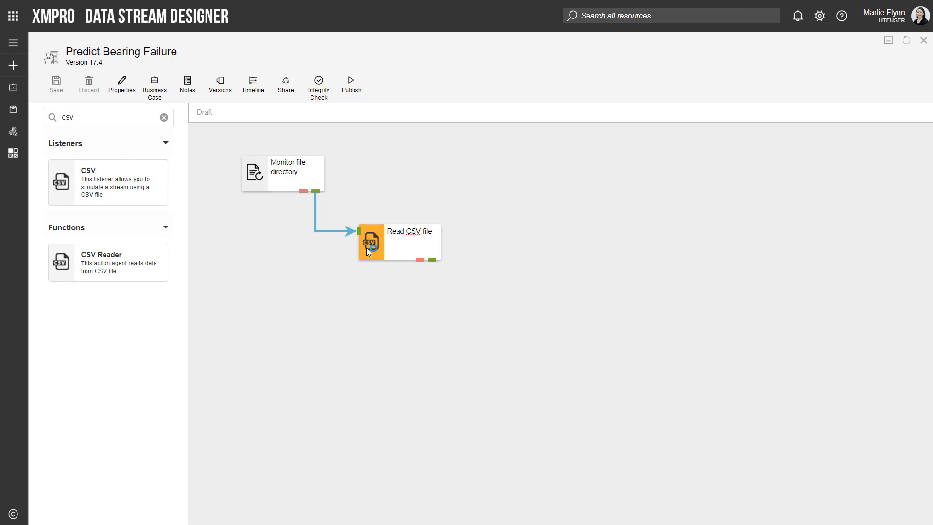
double_click(368, 251)
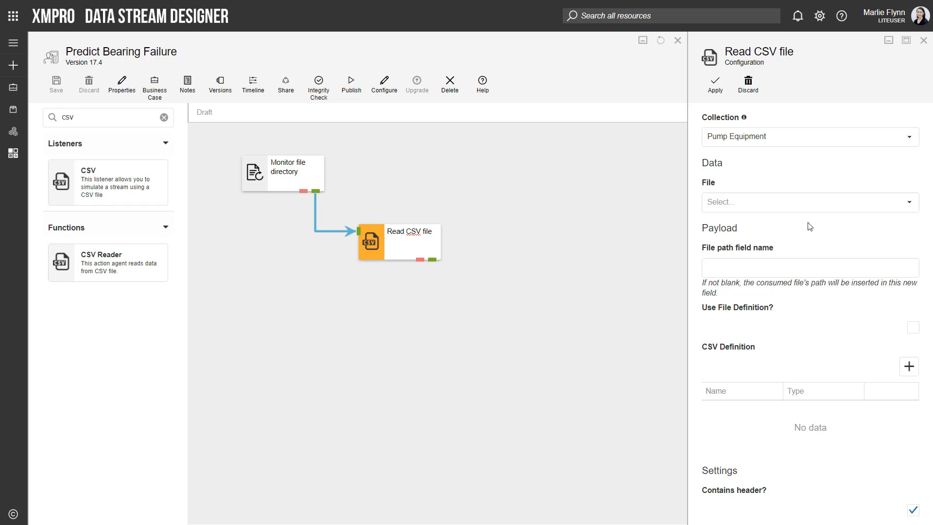
click(791, 202)
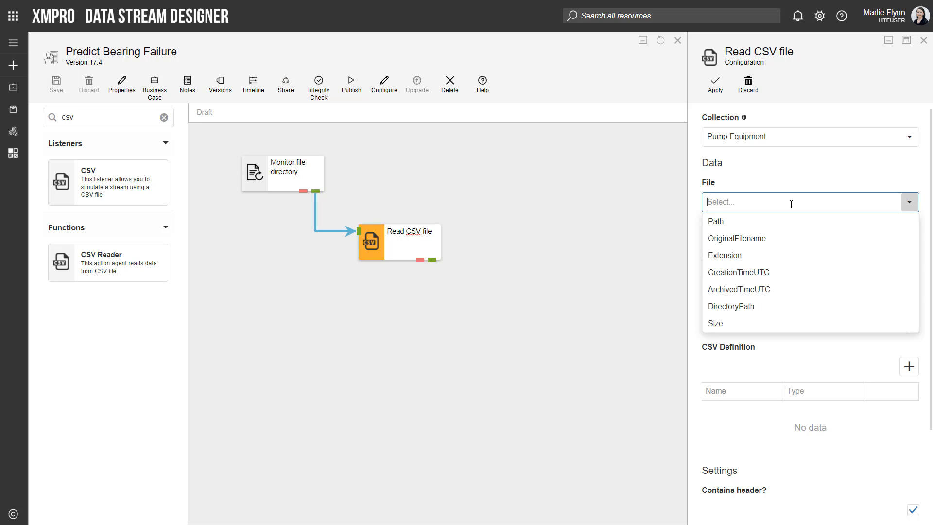
click(758, 227)
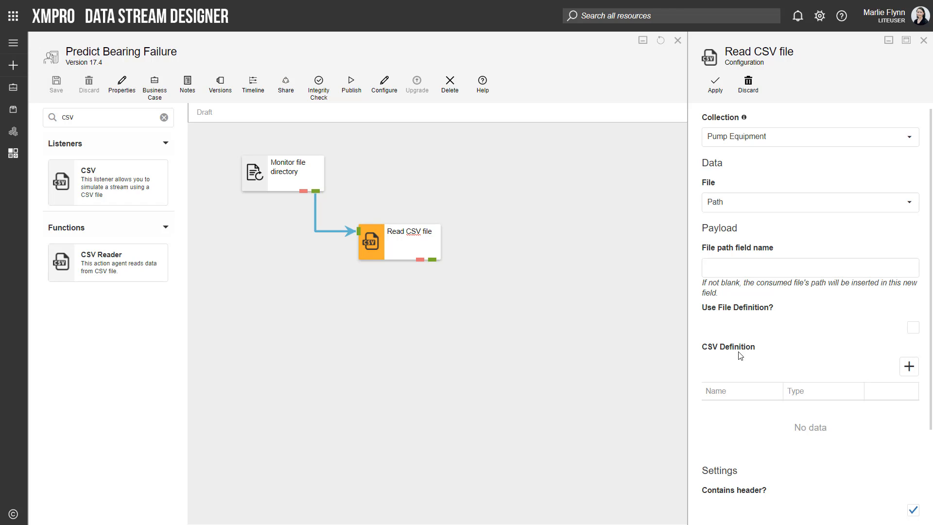
- Enable the use of a file definition and load Sensor Readings.csv from Downloads as the definition
click(913, 327)
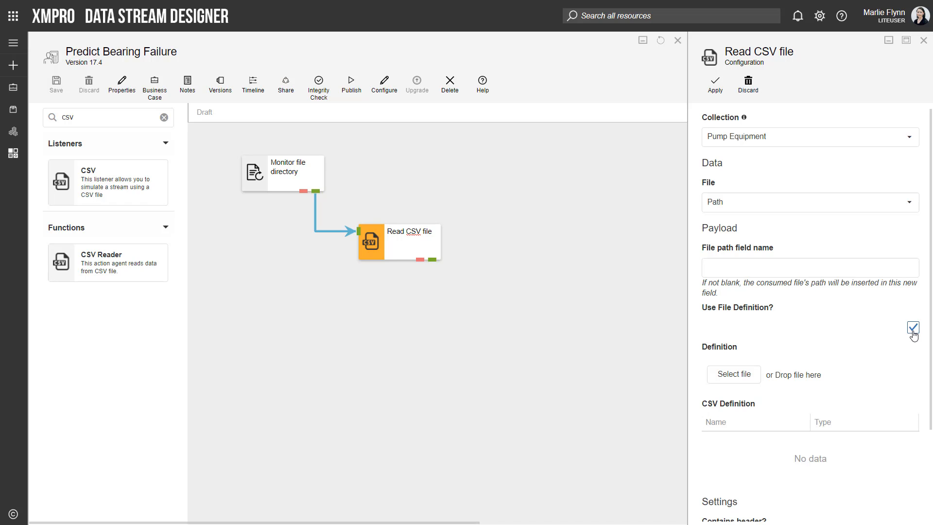
click(735, 378)
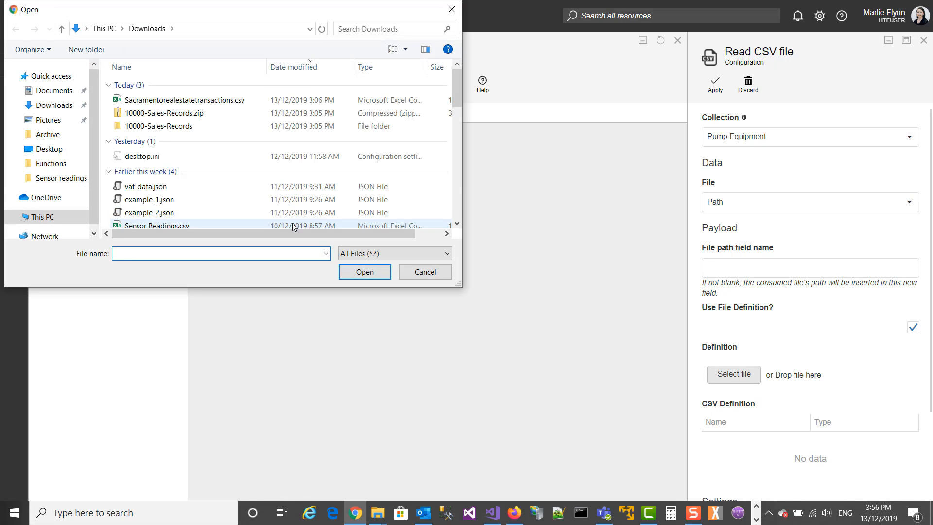
double_click(293, 224)
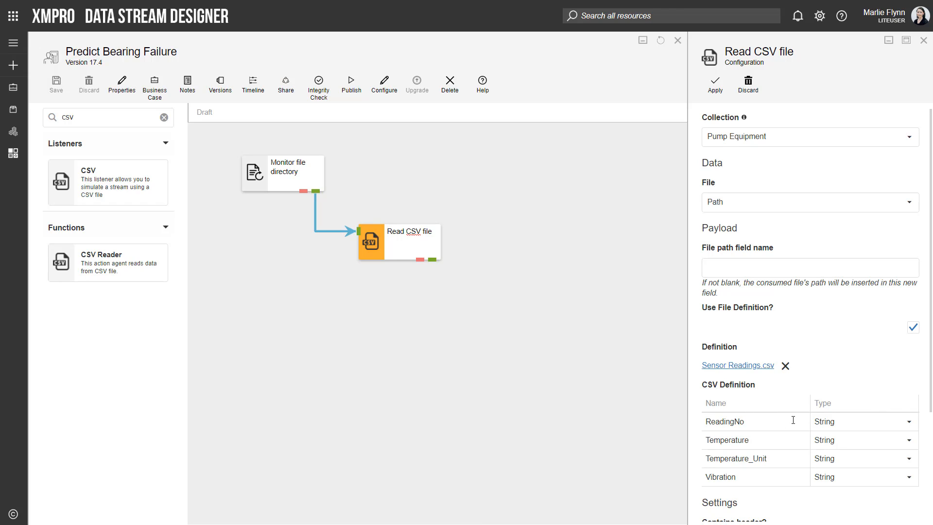
- Set the types of ReadingNo, Temperature and Vibration to Int in the CSV definition
click(856, 420)
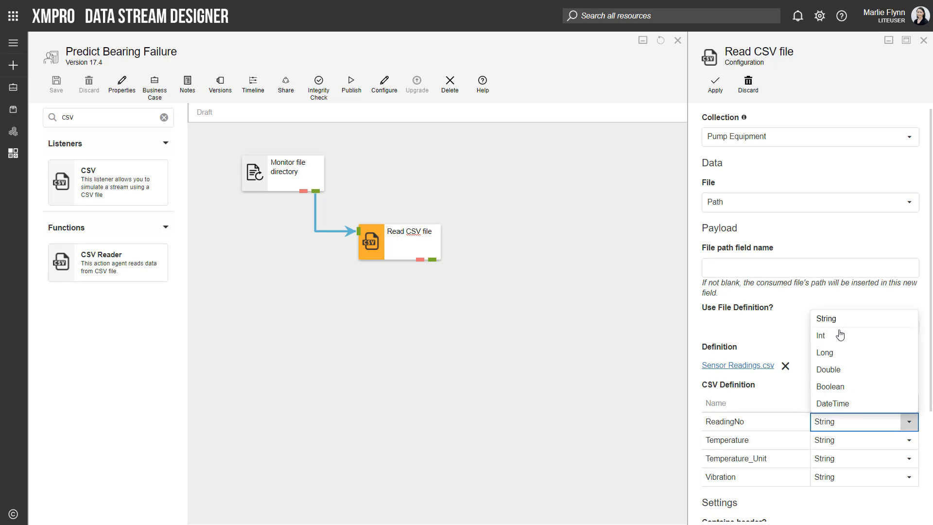
click(838, 335)
click(854, 439)
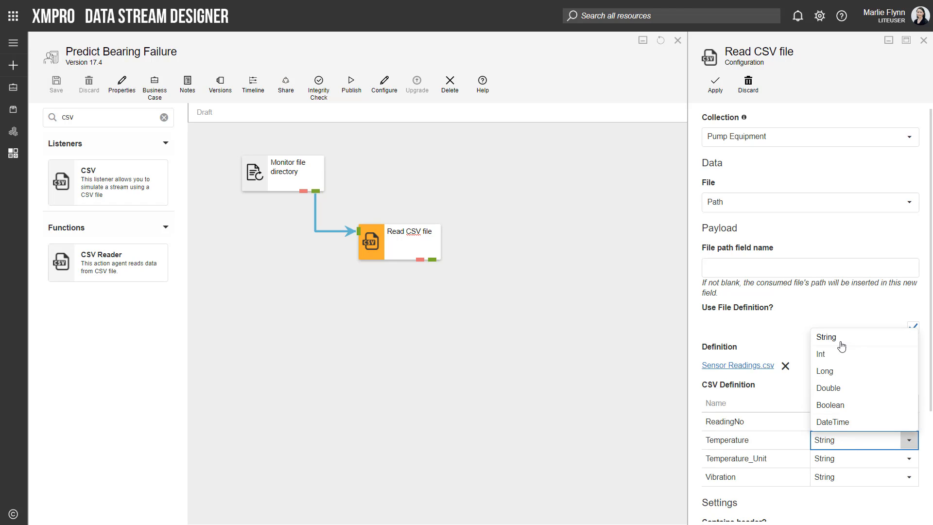
click(841, 354)
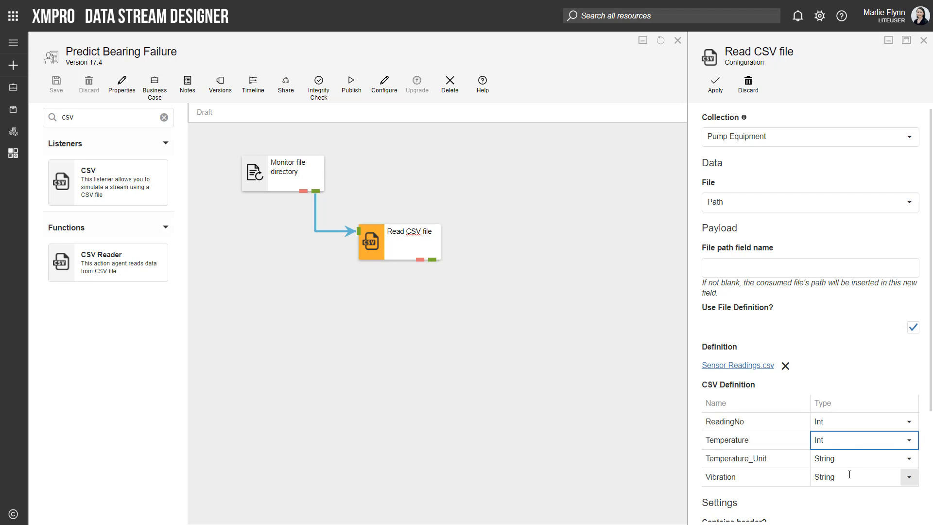
click(909, 476)
click(830, 391)
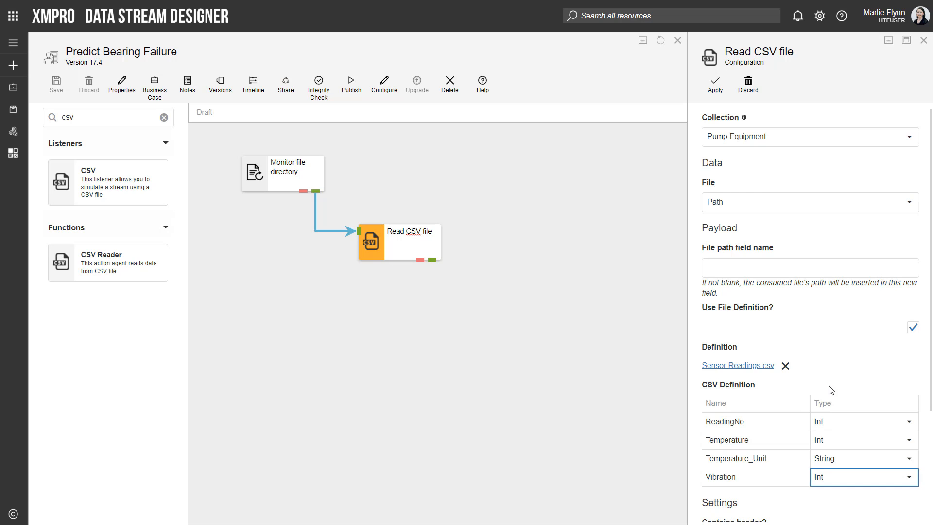
- Review the header, delimiter, encoding and quote settings, apply the Read CSV file configuration and save the data stream
scroll(831, 389, down, 1)
scroll(830, 390, down, 5)
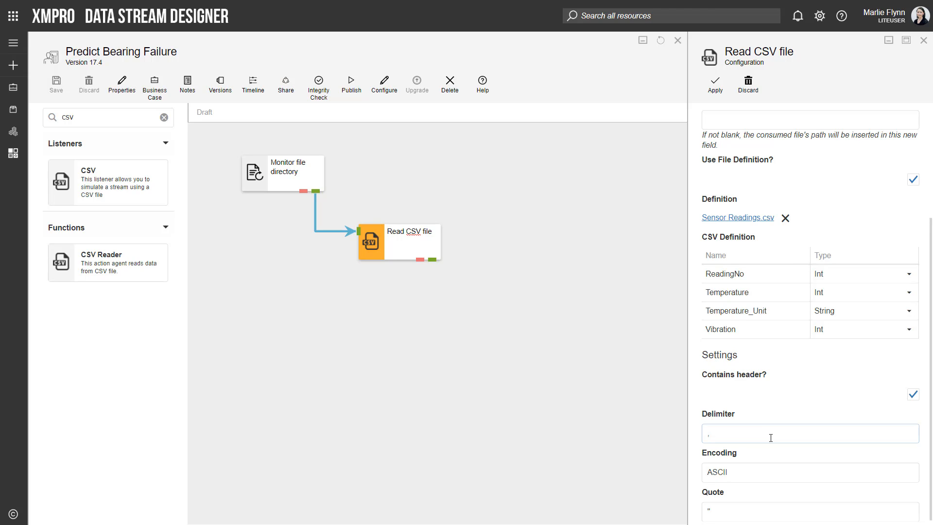
click(714, 514)
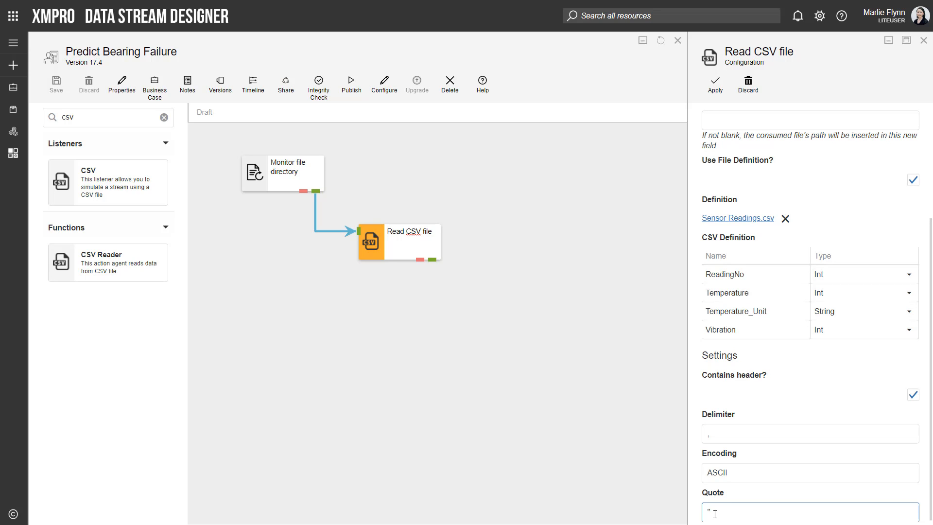
click(752, 494)
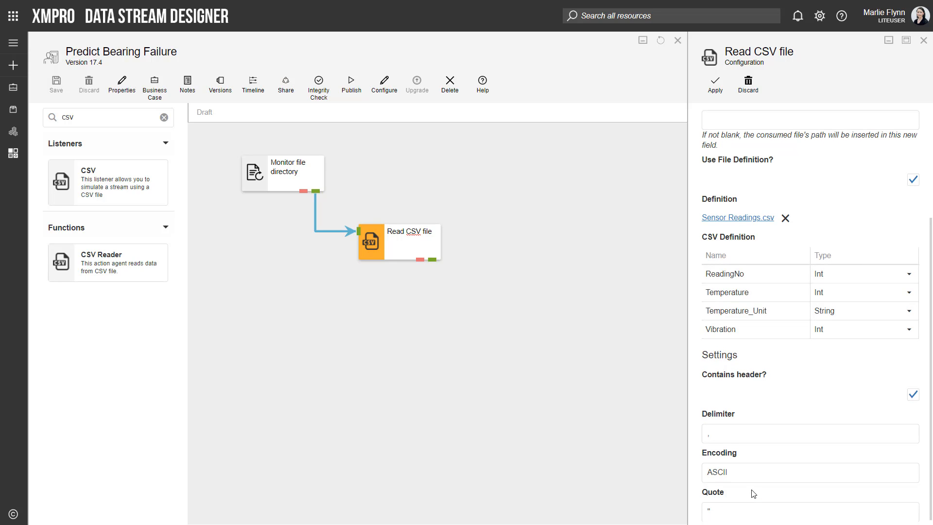
scroll(753, 494, up, 3)
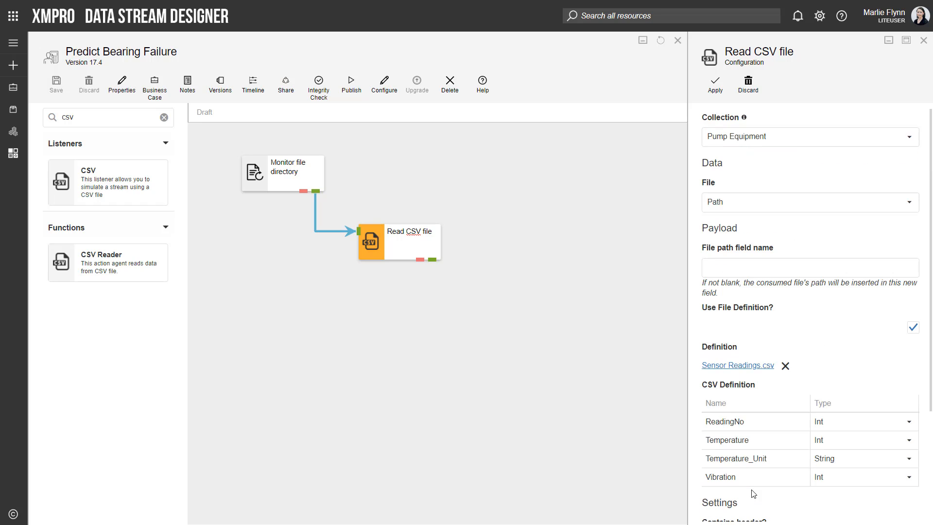
click(716, 92)
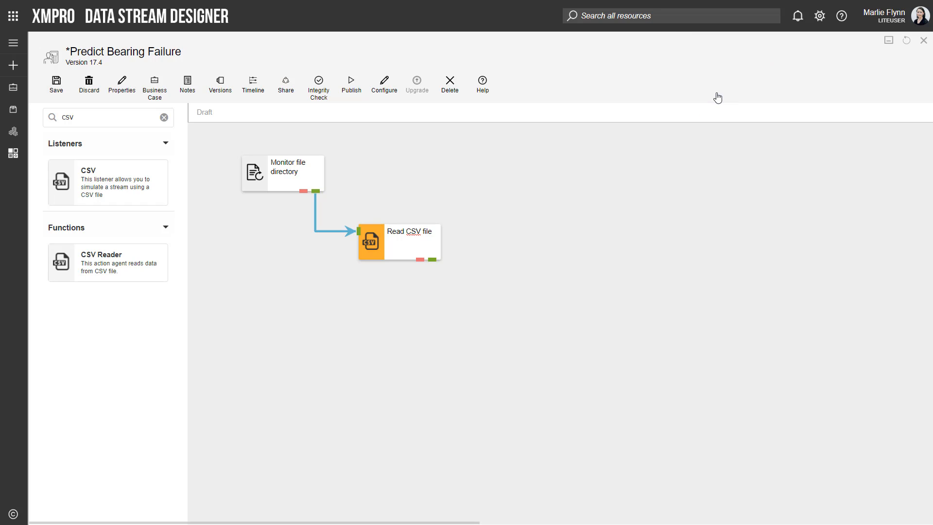
click(58, 89)
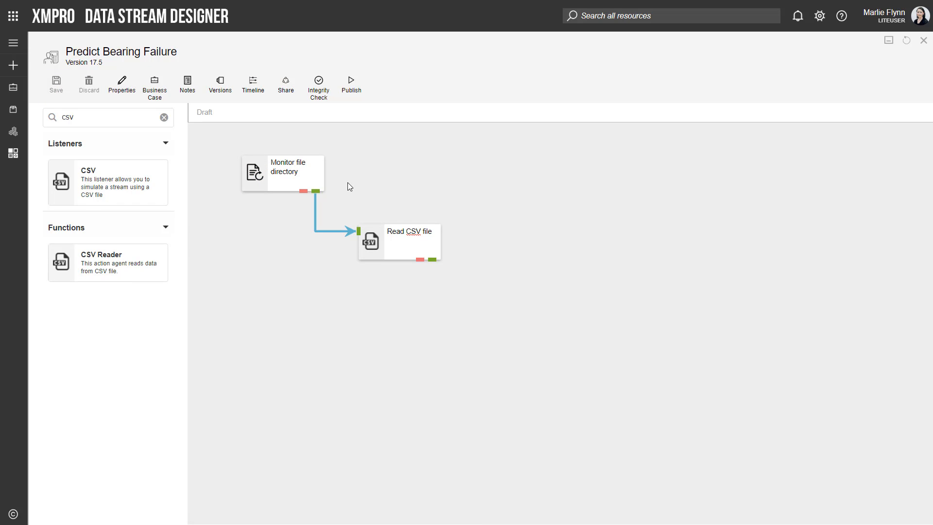
- Run an integrity check on the Predict Bearing Failure data stream and publish it
click(319, 83)
click(351, 95)
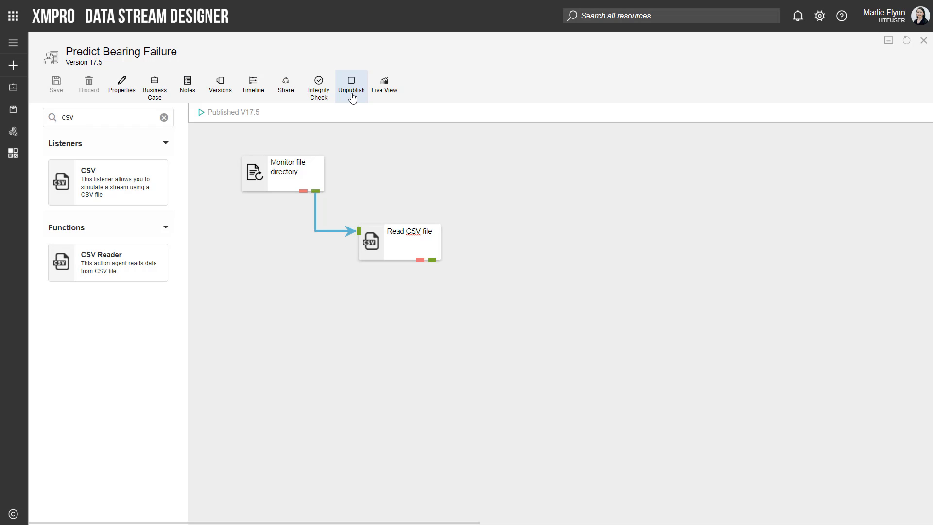
- Open the live data view for both Monitor file directory and Read CSV file
click(382, 91)
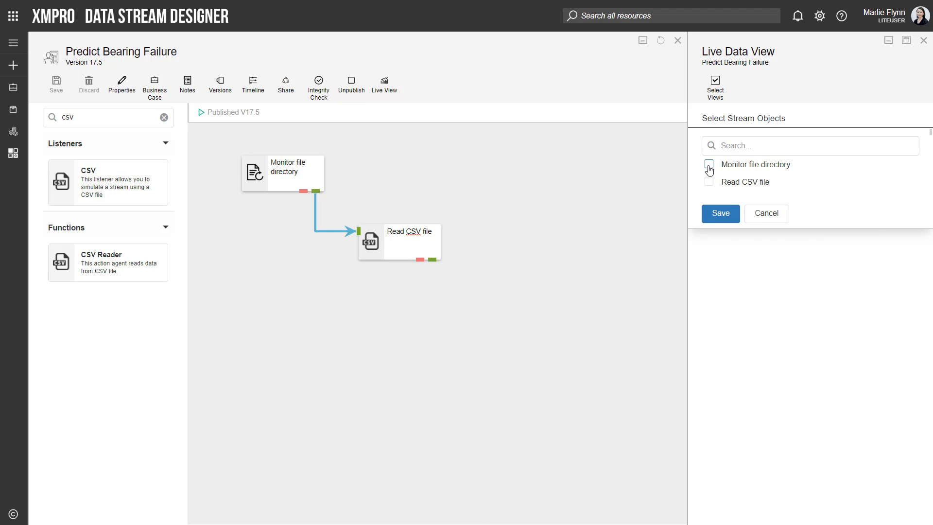
click(709, 164)
click(709, 182)
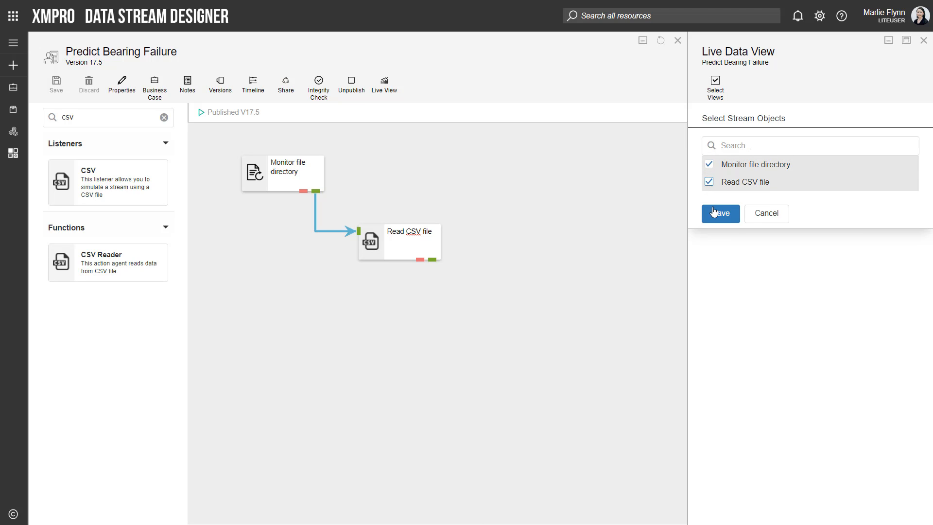
click(719, 212)
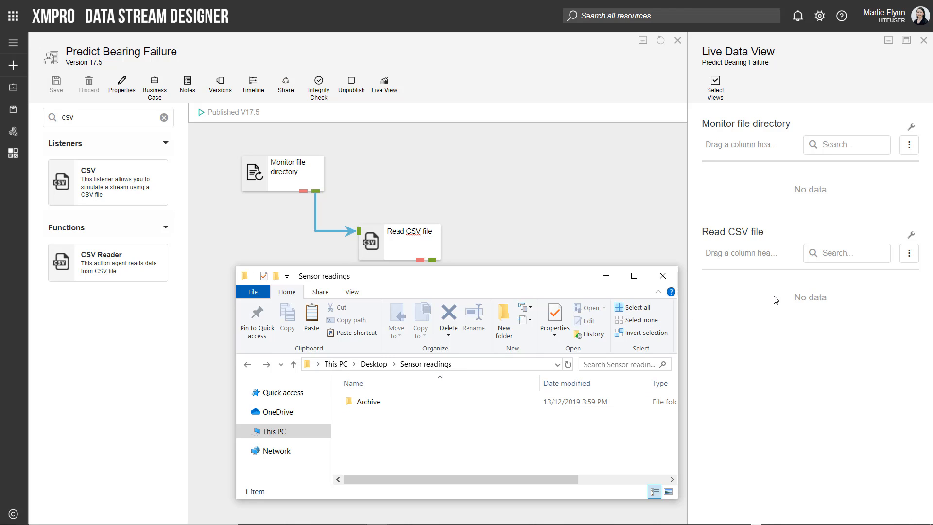
- Paste the copied CSV file into the monitored Sensor readings folder and review the incoming data in the live data view
key(ctrl+v)
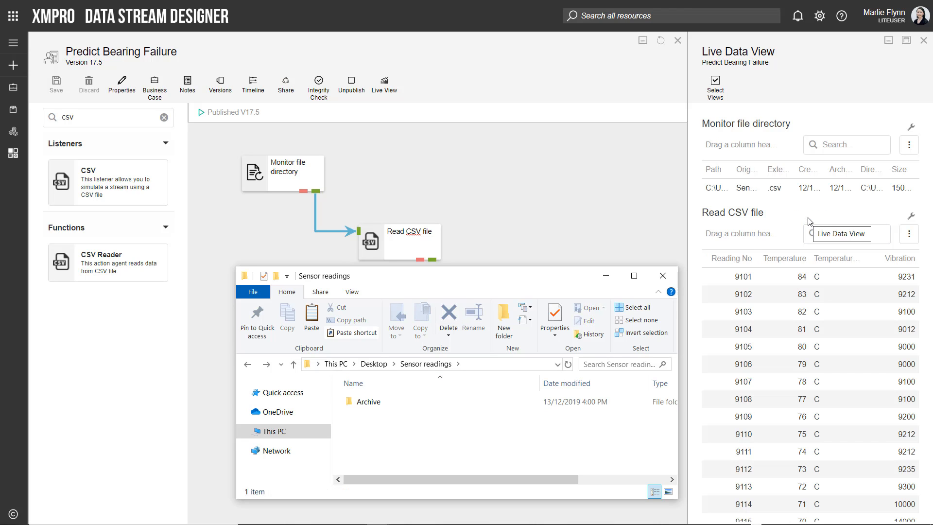
click(306, 170)
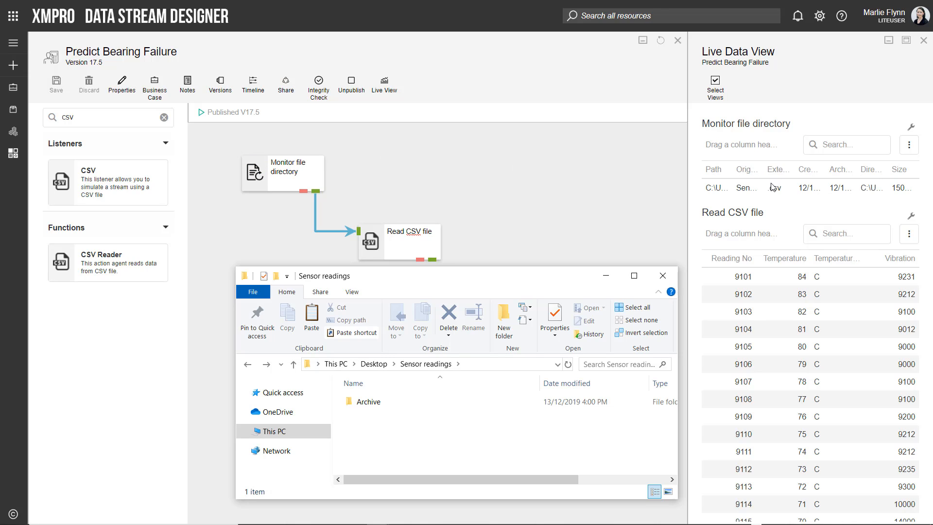
click(384, 405)
scroll(767, 368, down, 1)
scroll(768, 368, down, 1)
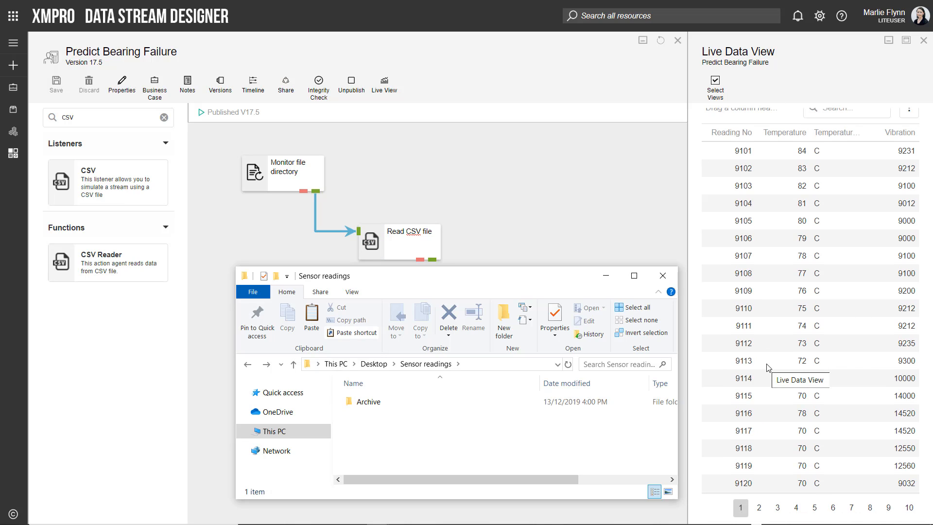
scroll(768, 367, up, 2)
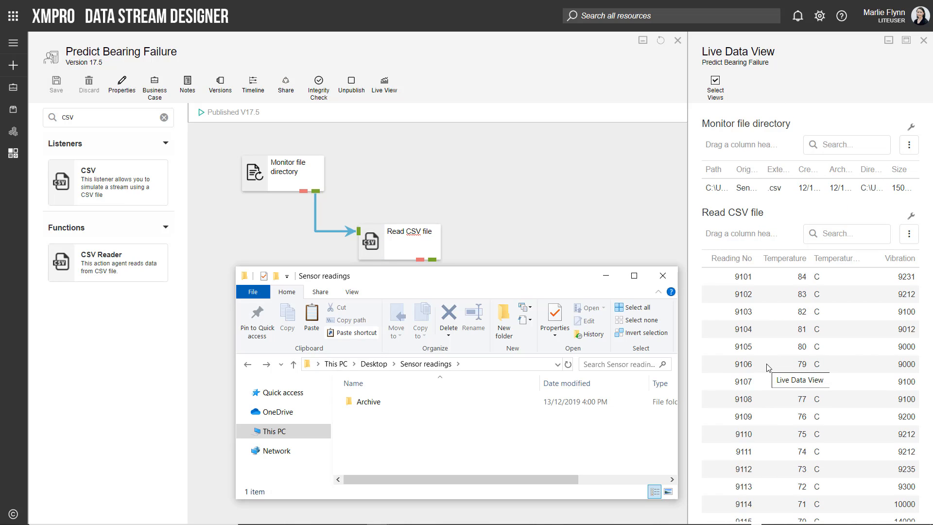